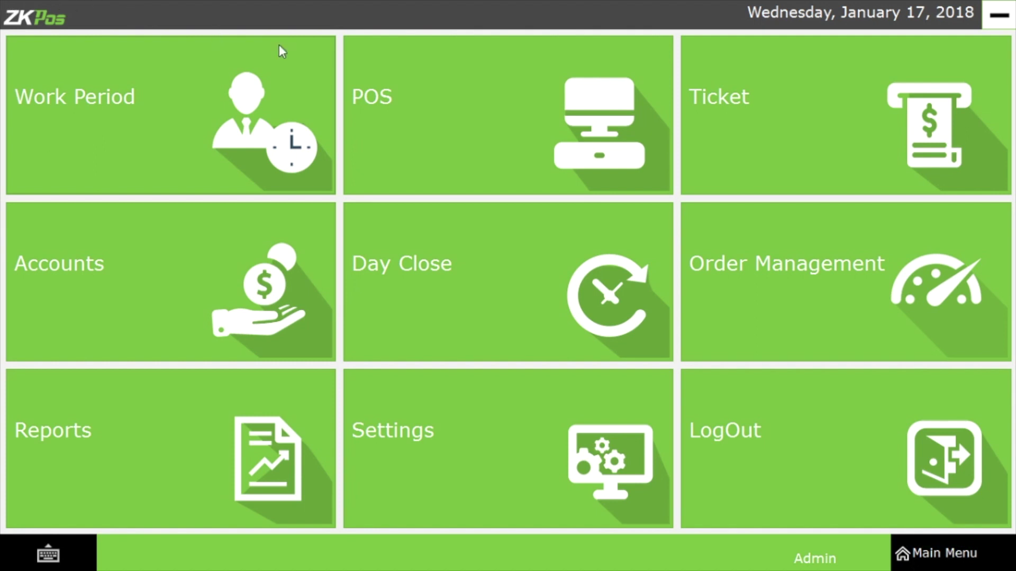
Open the POS sales screen showing a new, empty #0Delivery order.
click(407, 101)
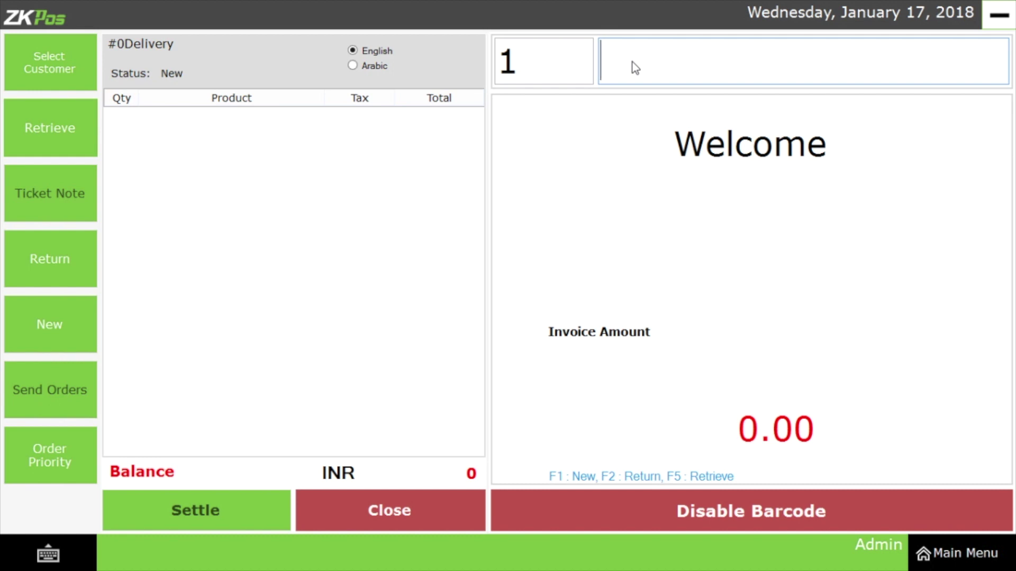
Add pepsi by barcode and ALQASSIM WATER 0.33 ML@ to ticket #3, then open payment for 95.50.
text(1091165200653)
key(Return)
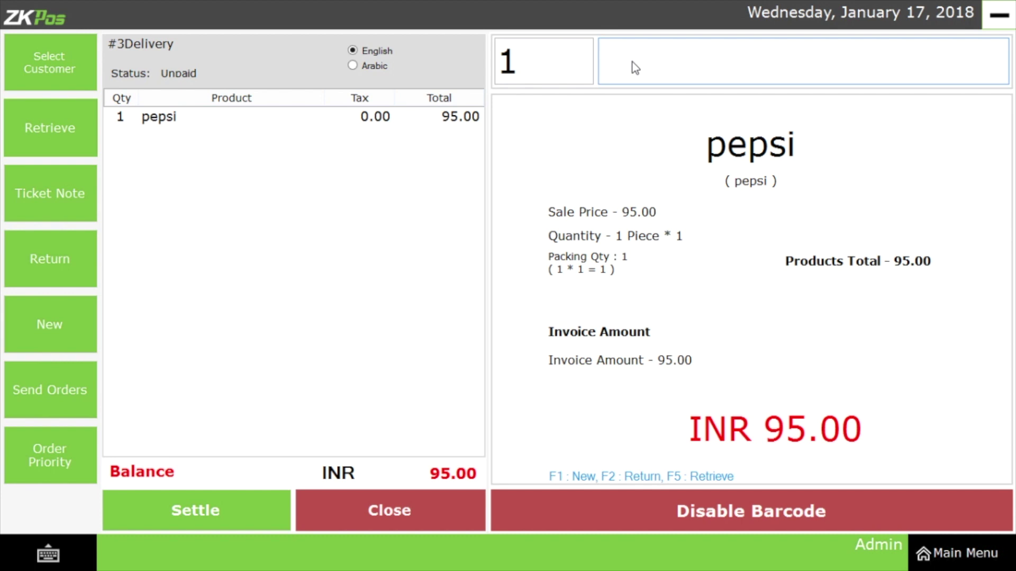
click(691, 505)
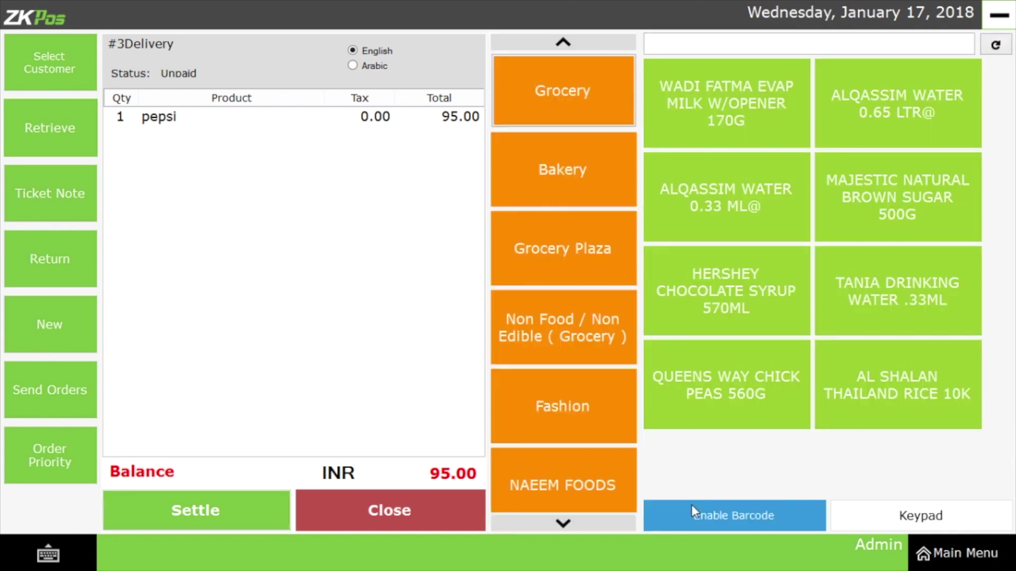
click(660, 225)
click(600, 262)
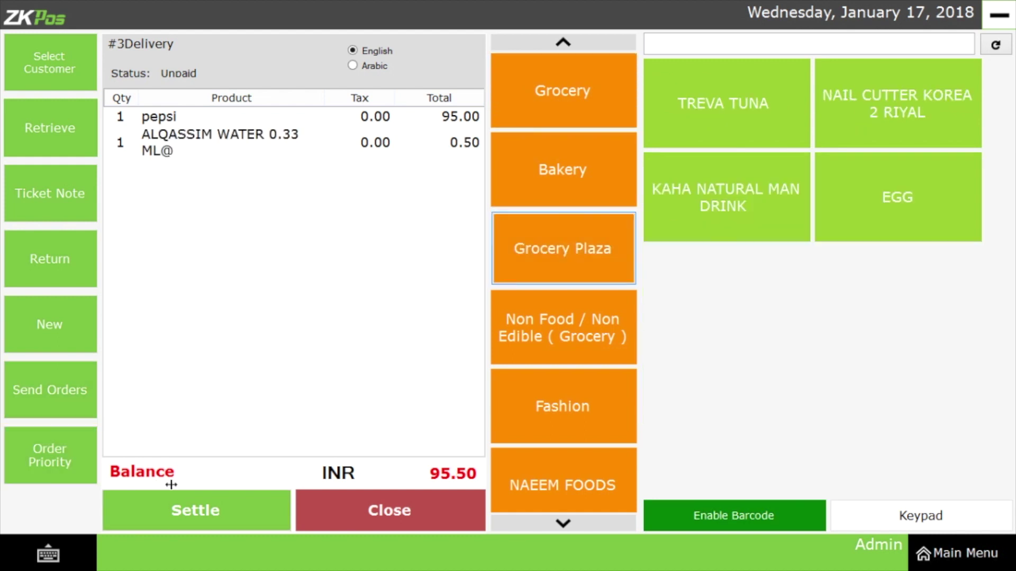
click(195, 508)
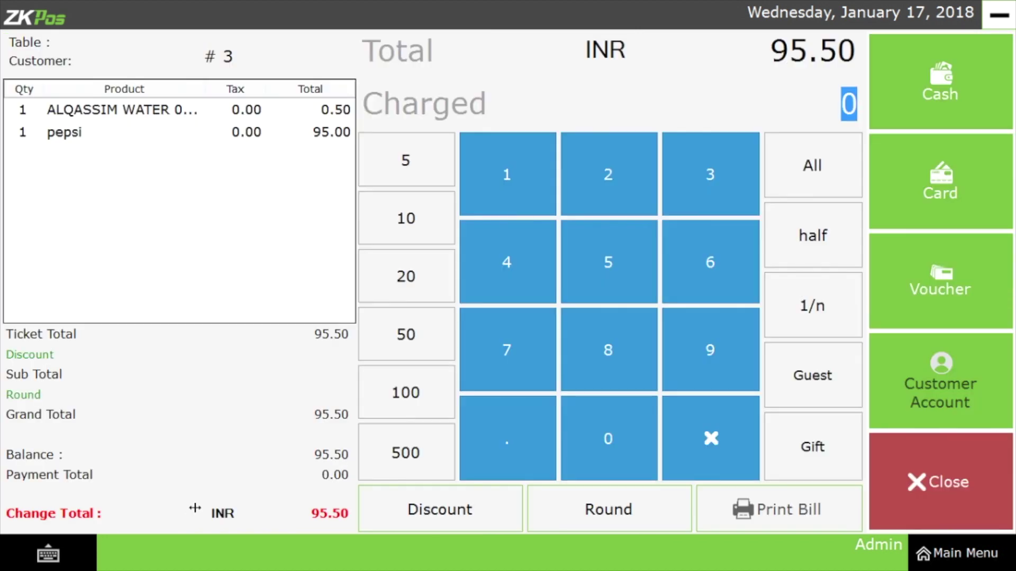
Pay ticket #3's full 95.50 in cash and close the payment screen.
click(930, 97)
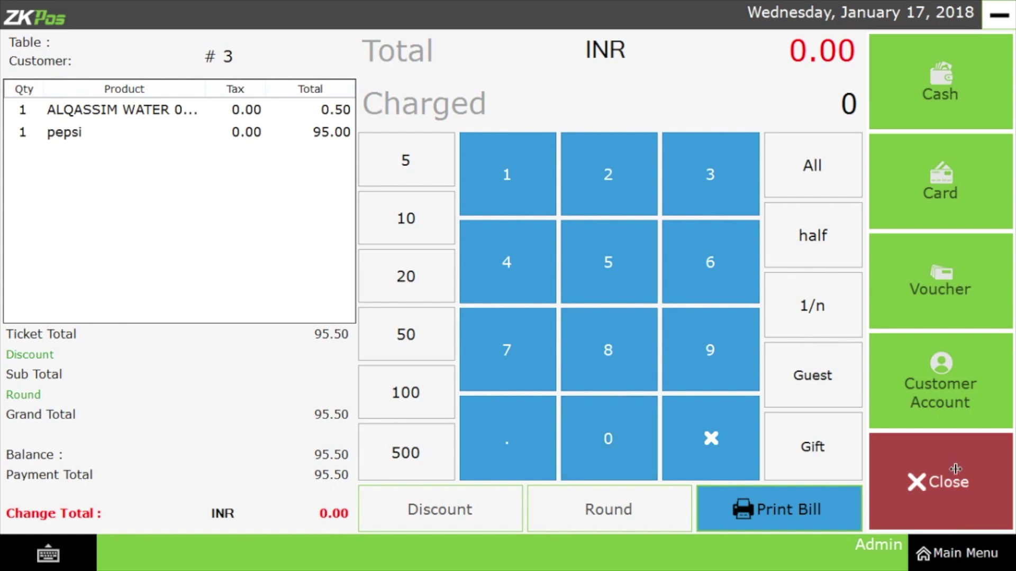
click(955, 469)
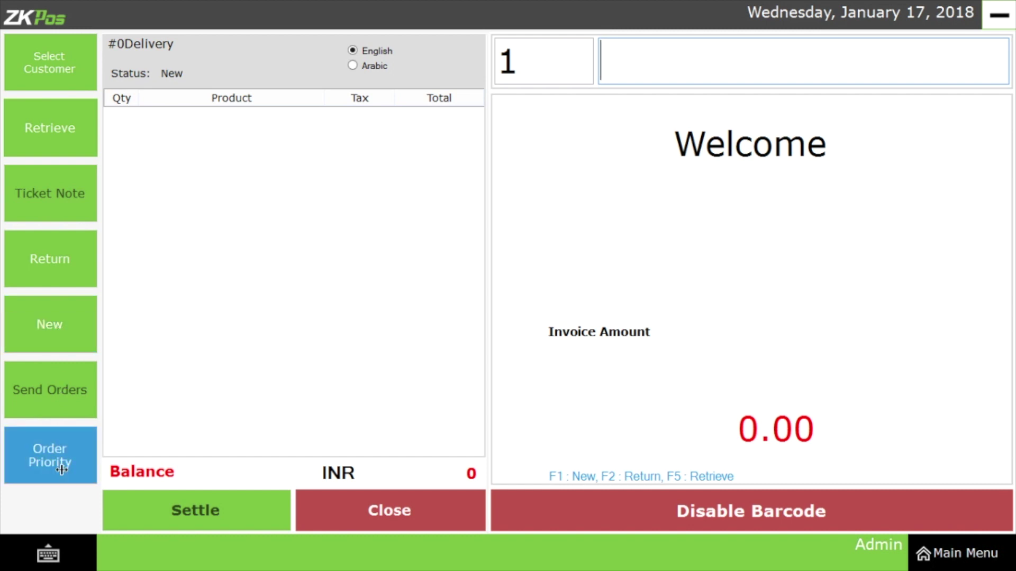
Create a new customer with their name and phone number and attach them to the #0 order.
click(70, 73)
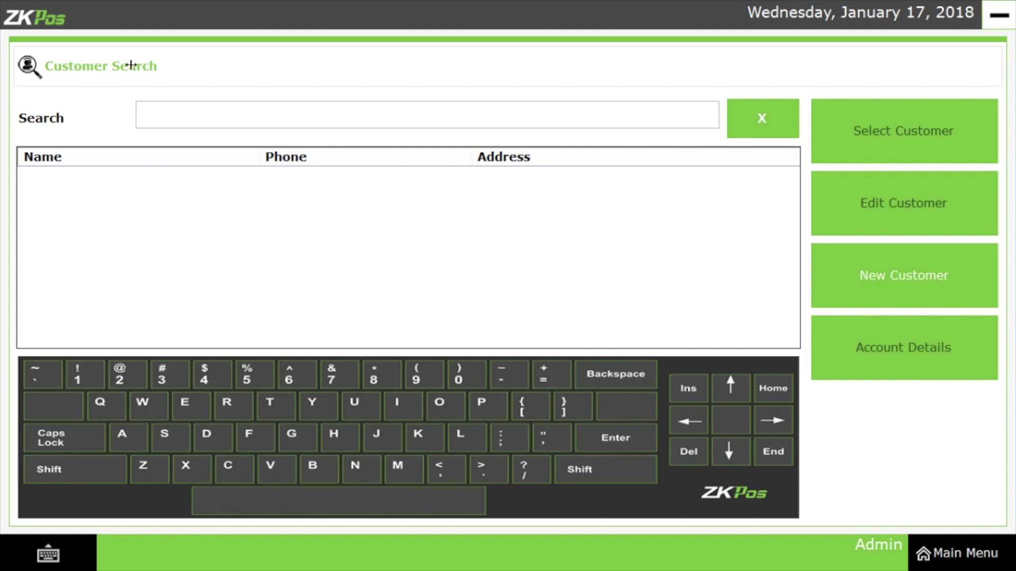
click(924, 287)
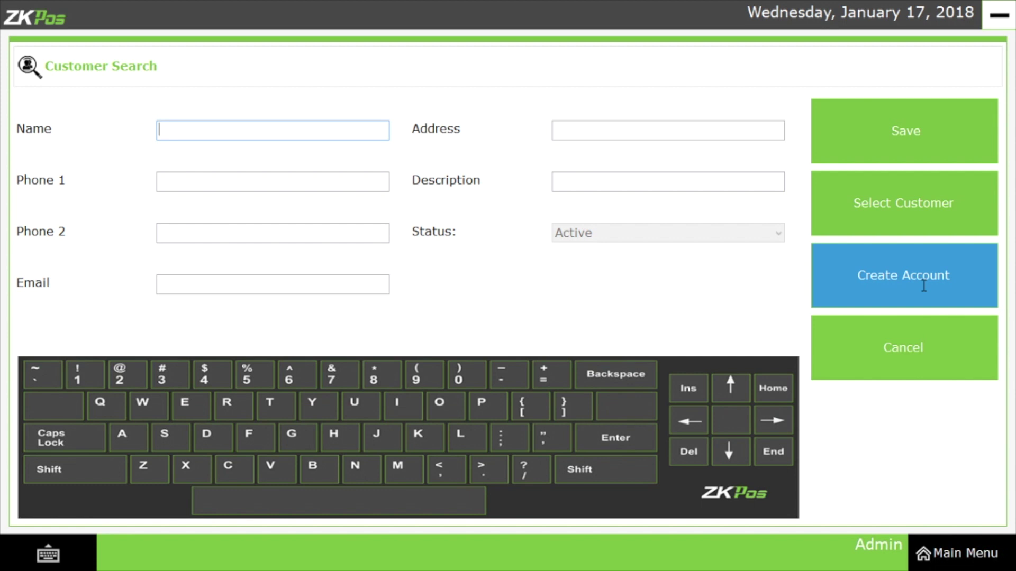
click(909, 335)
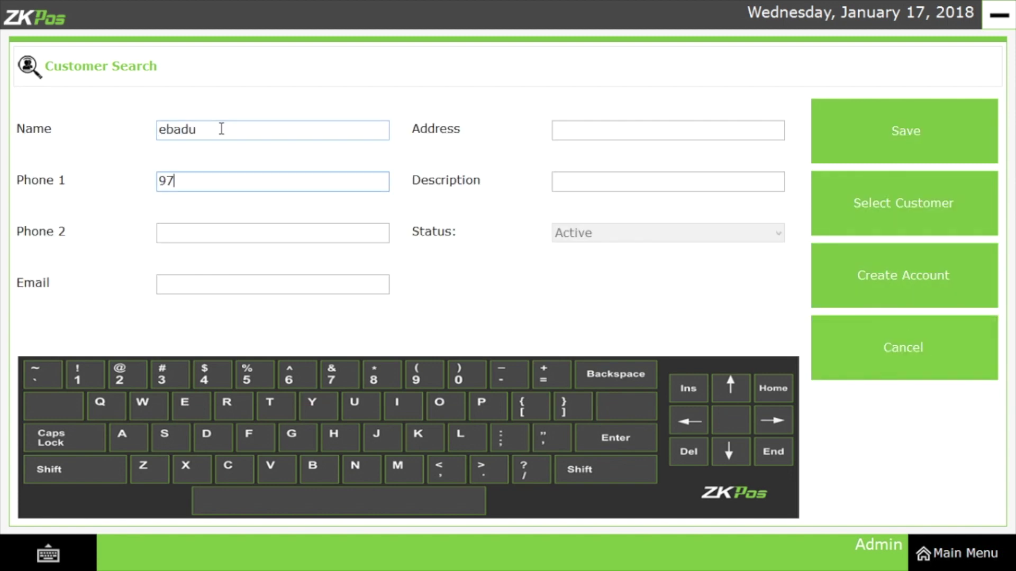
key(Tab)
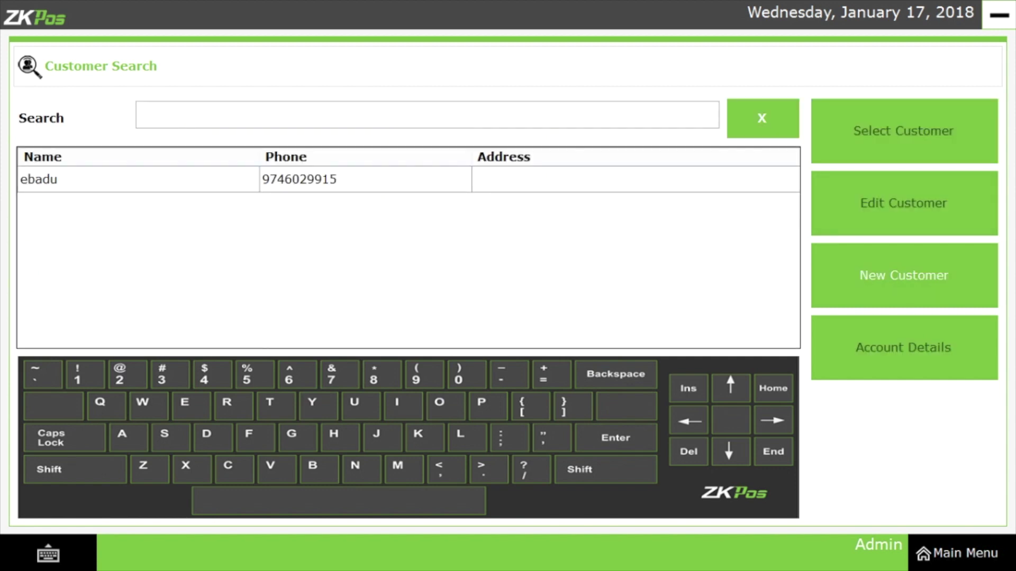
click(138, 179)
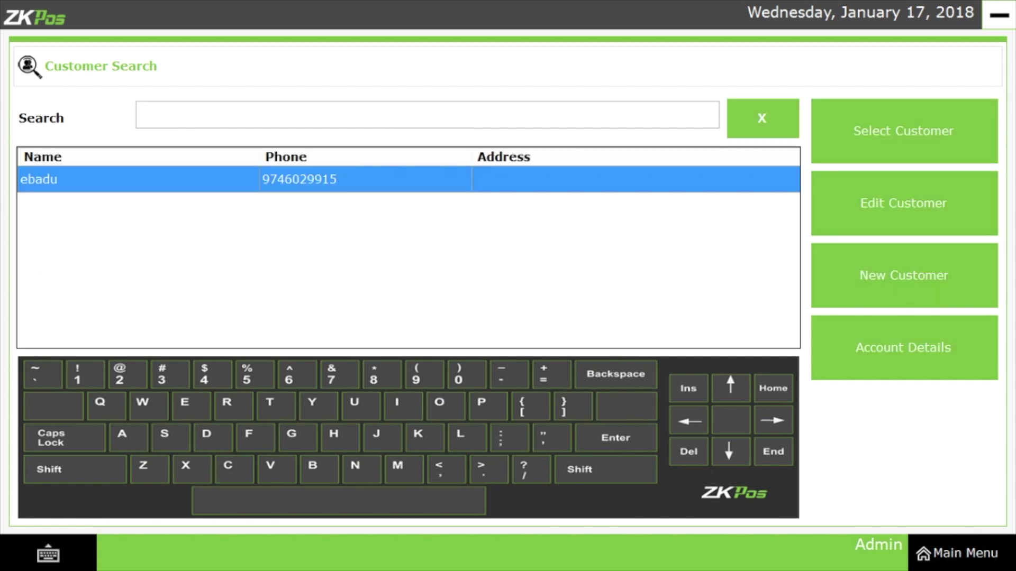
click(904, 131)
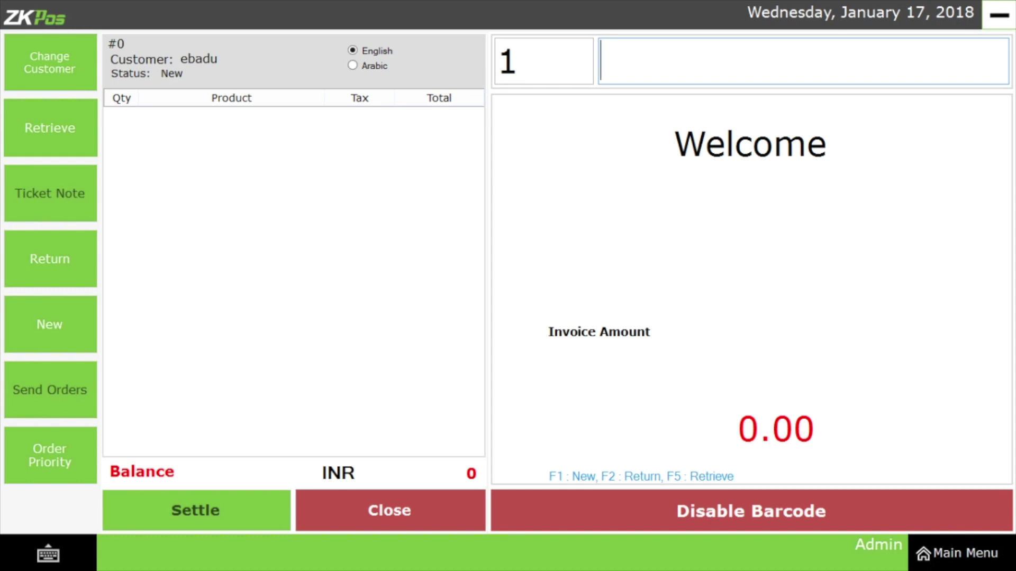
Sell one pepsi on ticket #4 and pay its full 95.00 in cash.
text(1091)
key(Return)
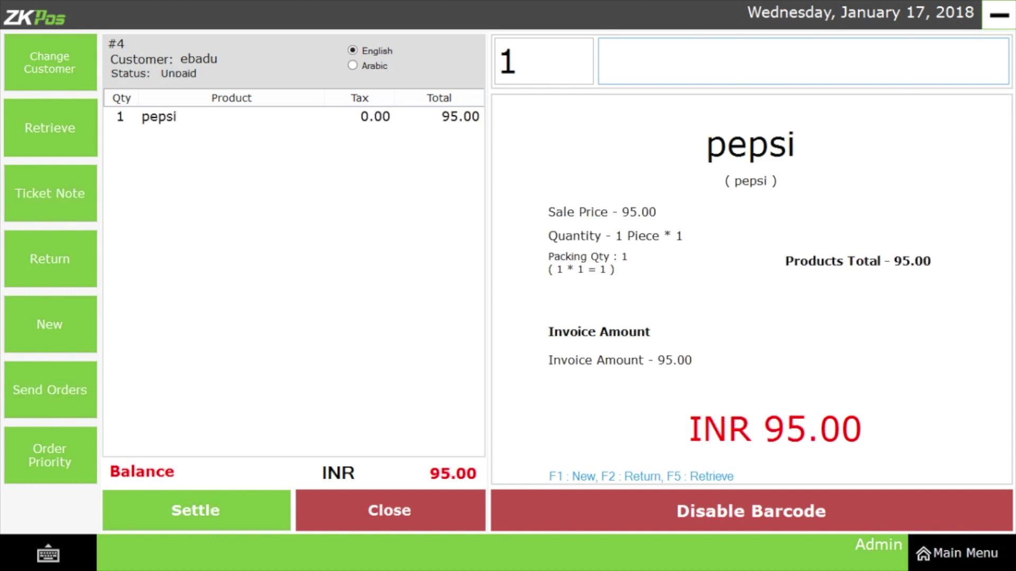
click(195, 511)
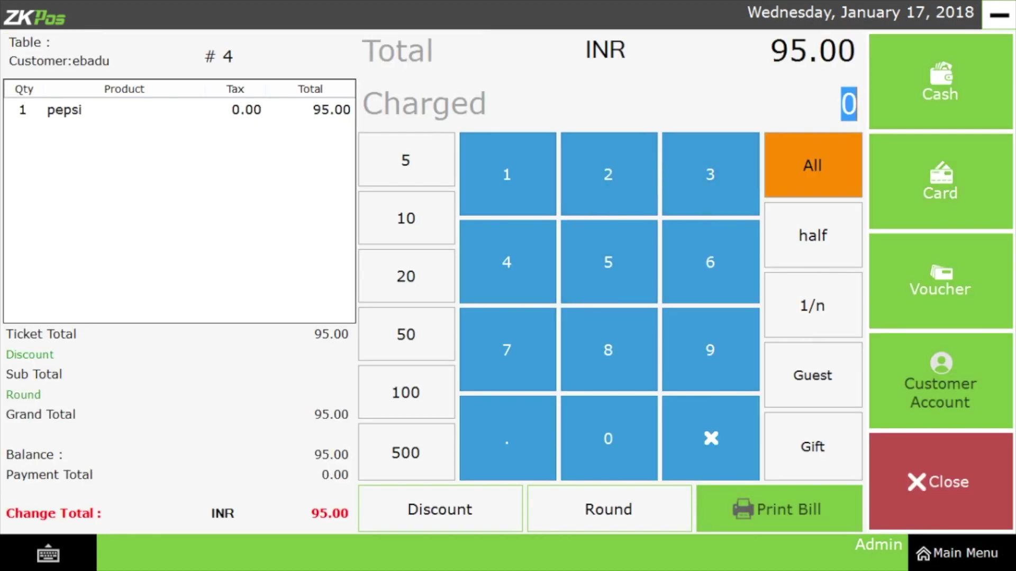
click(812, 165)
click(940, 82)
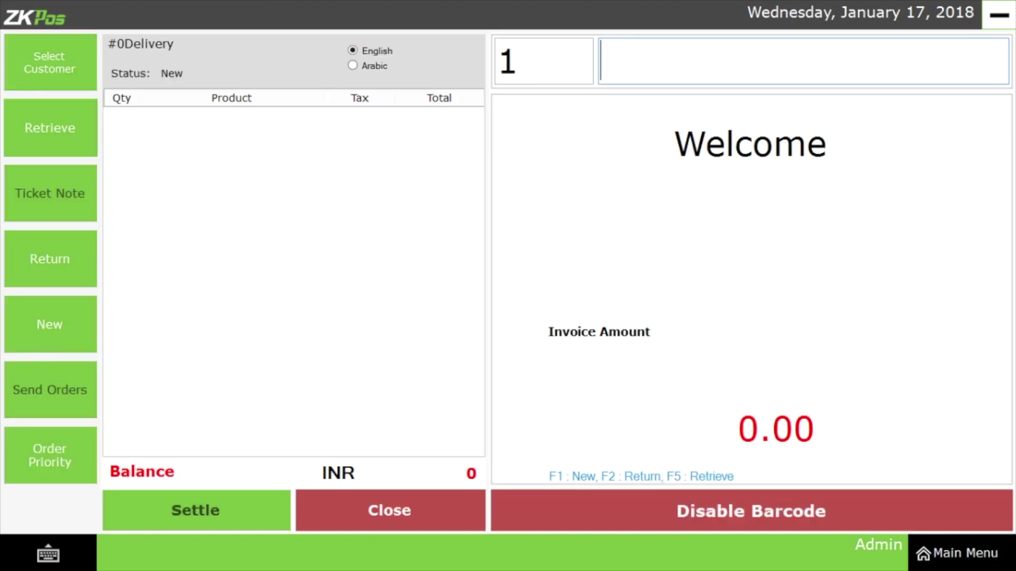
key(F5)
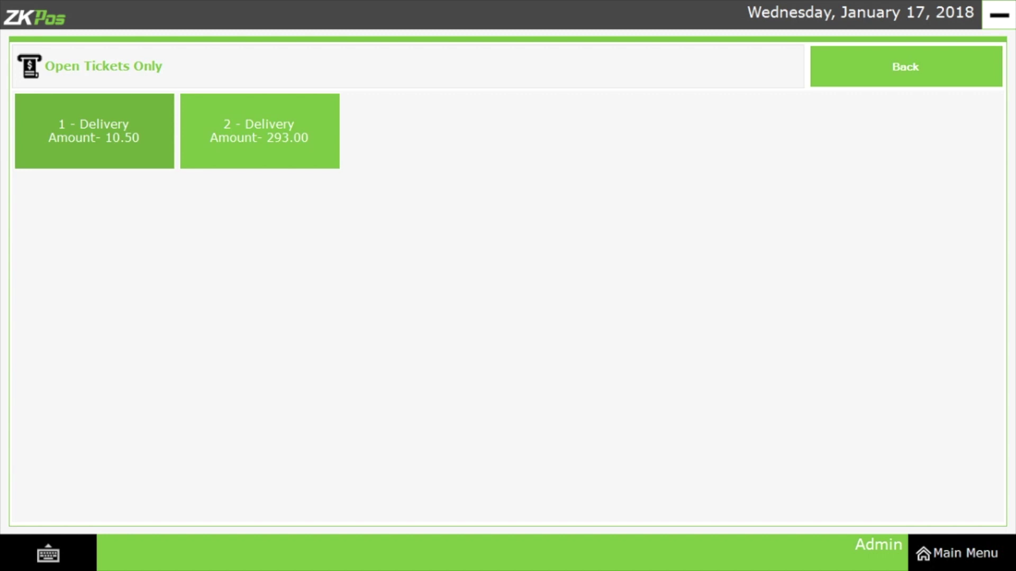
Retrieve open ticket 2 - Delivery and pay its full 293.00 balance in cash.
click(260, 131)
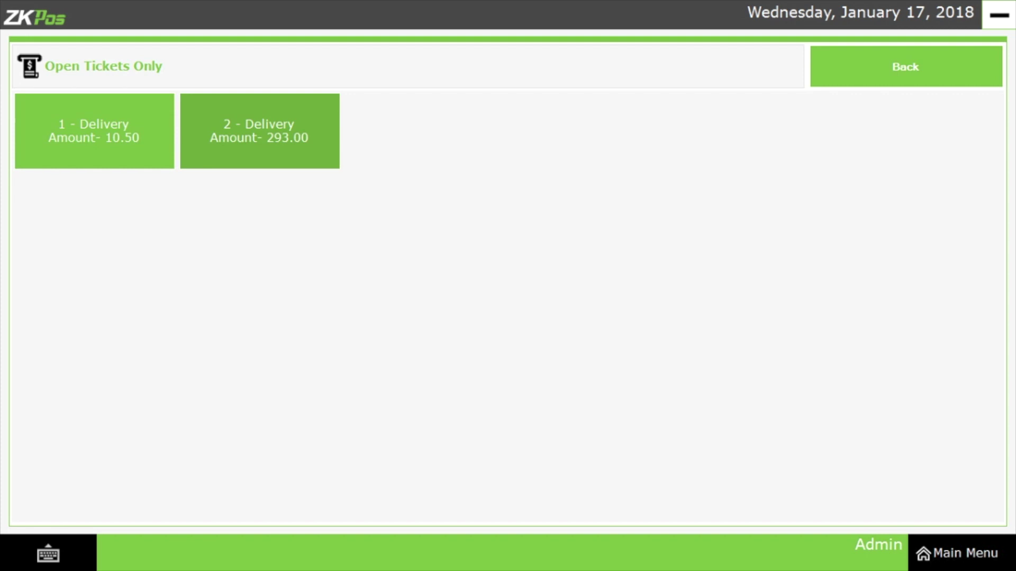
click(260, 131)
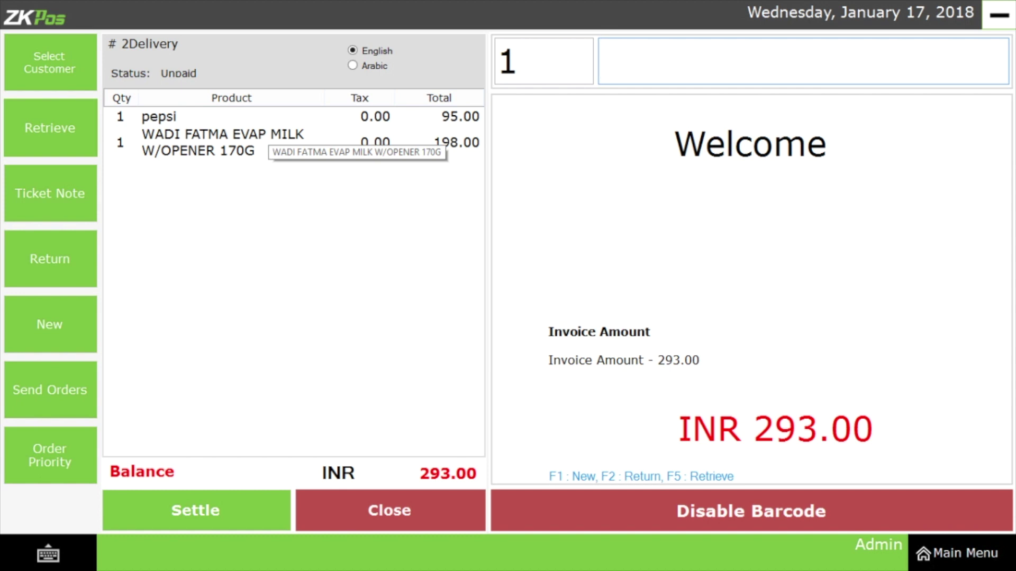
click(195, 511)
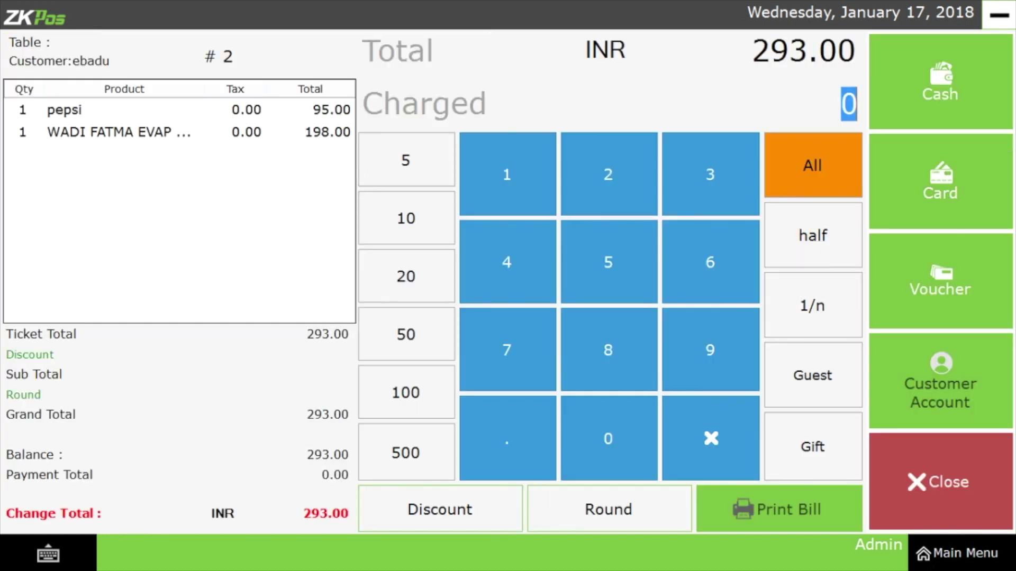
click(813, 166)
click(940, 82)
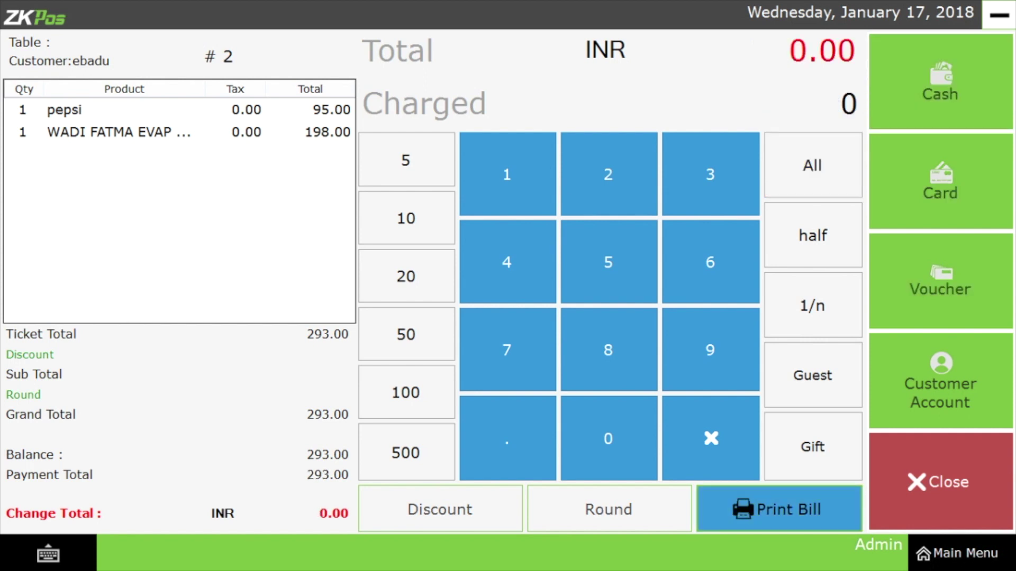
click(938, 482)
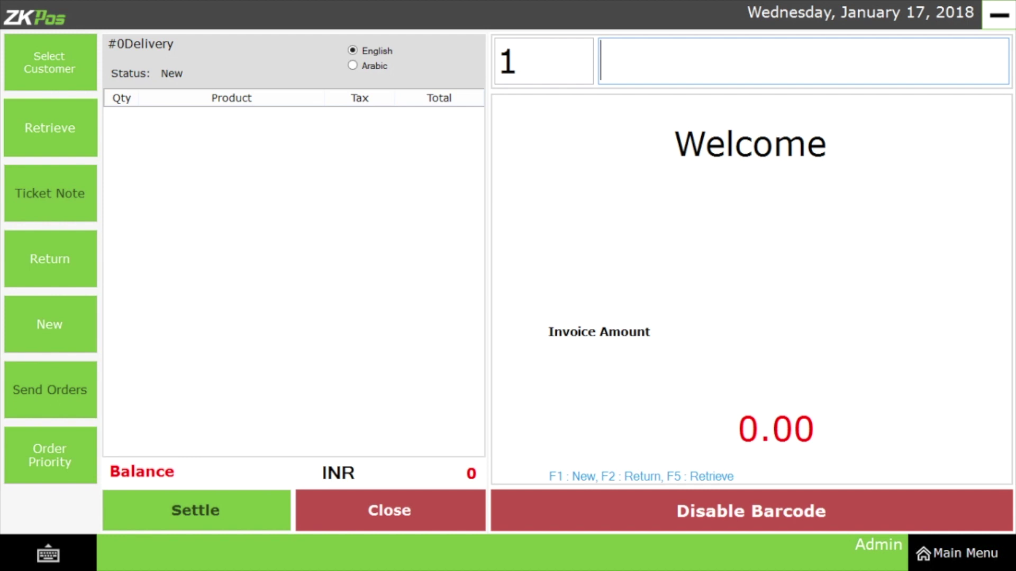
key(F5)
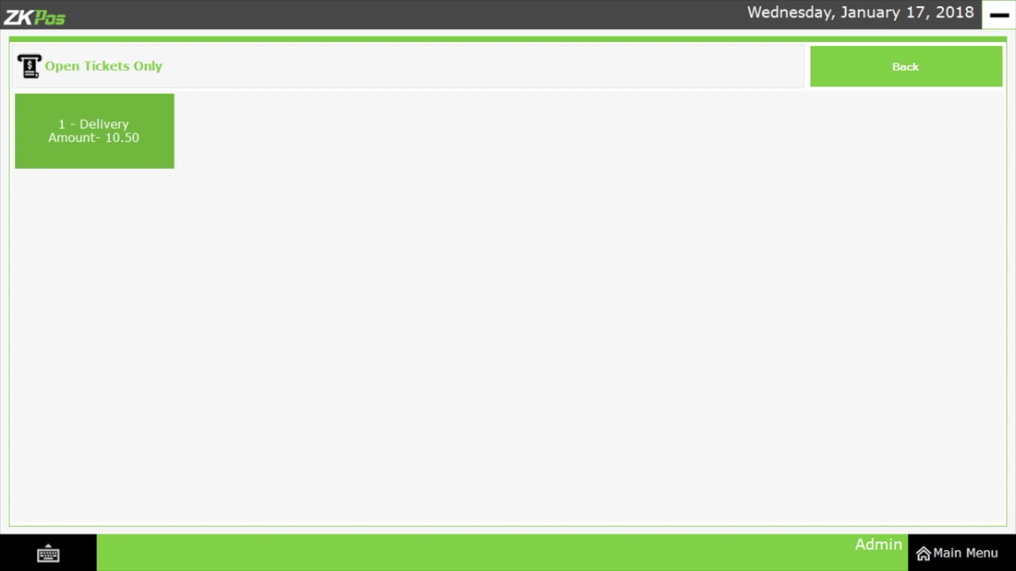
Add one pepsi (barcode 10911652) at 95.00 to new ticket #6 and open its ticket note.
key(Escape)
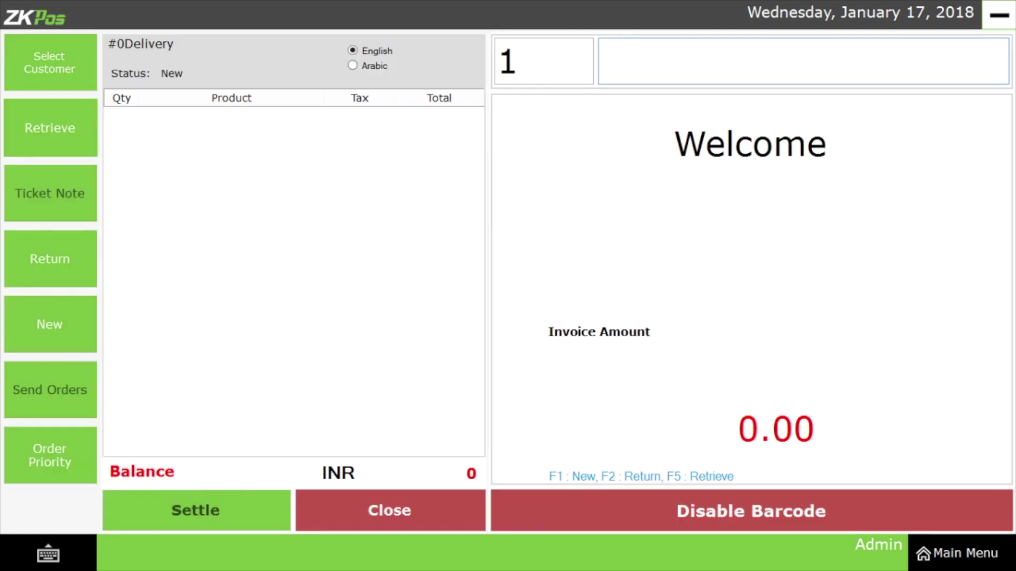
text(10911652)
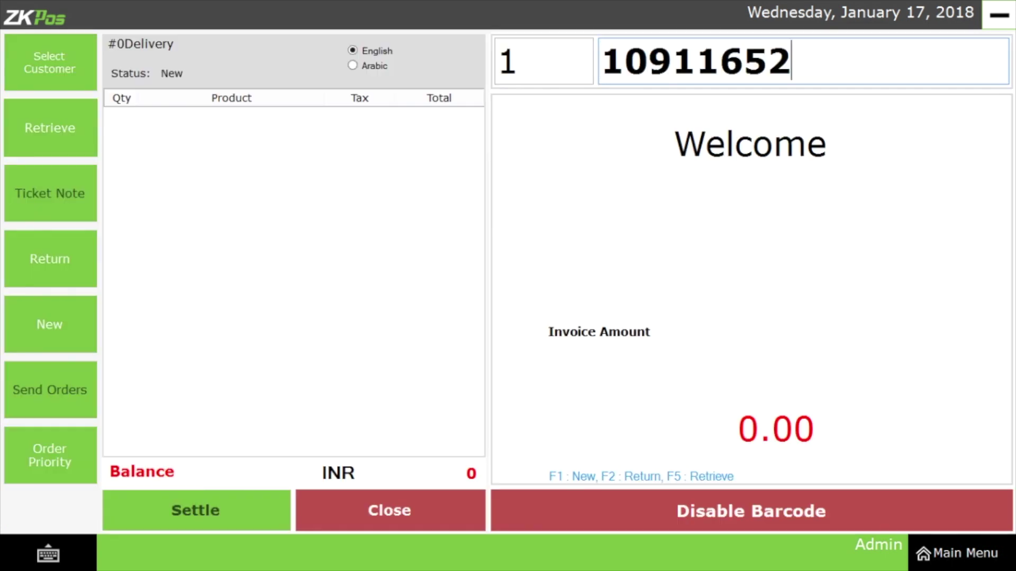
key(Return)
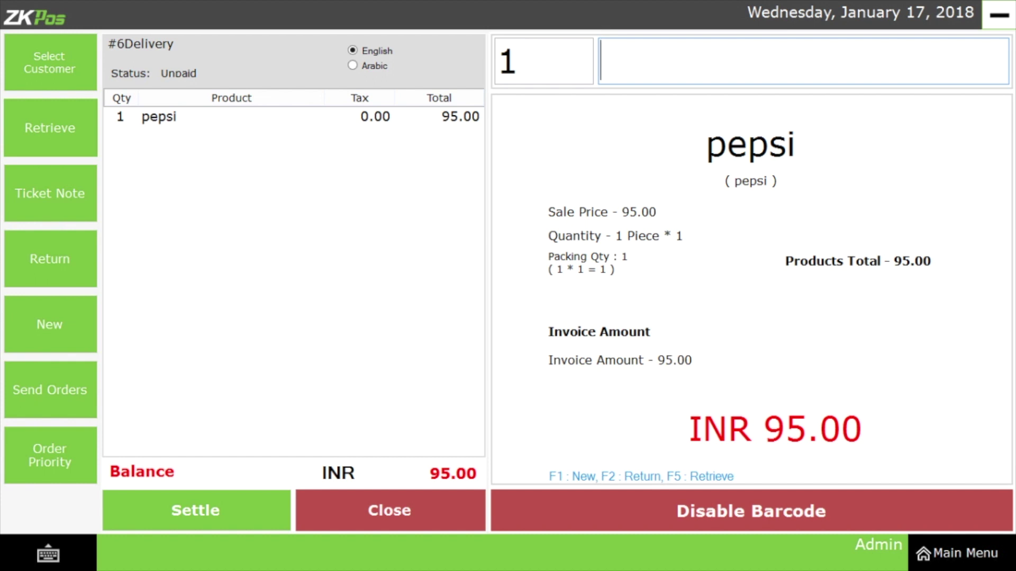
click(50, 194)
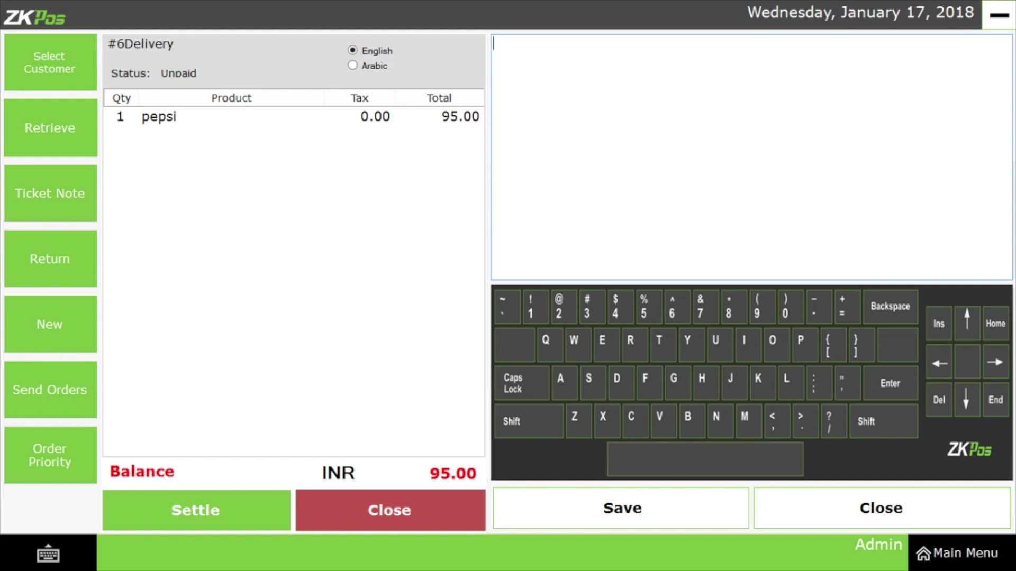
Start a return, authorize it with the admin password, and enter invoice number 4.
click(50, 259)
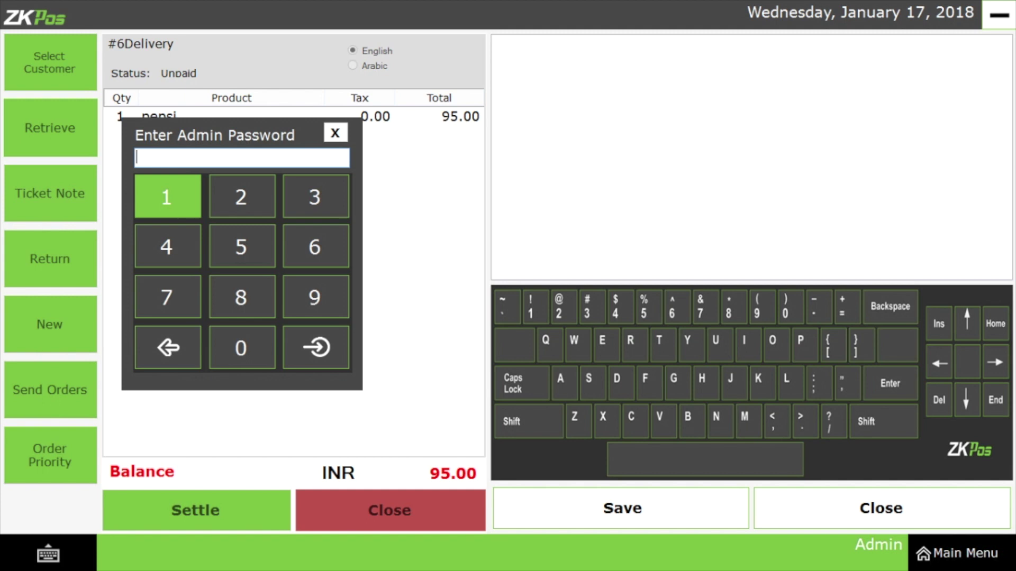
click(167, 196)
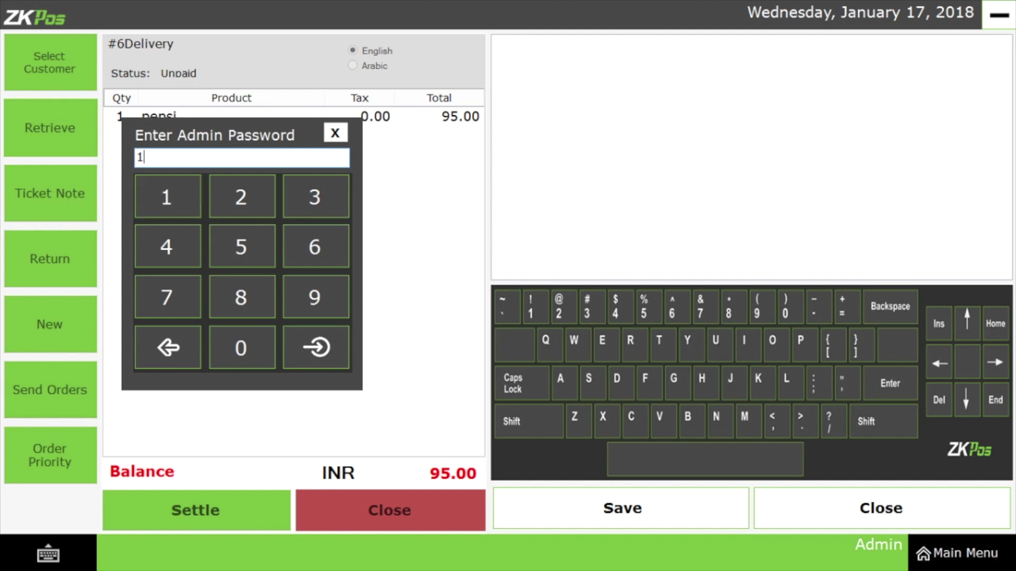
click(316, 347)
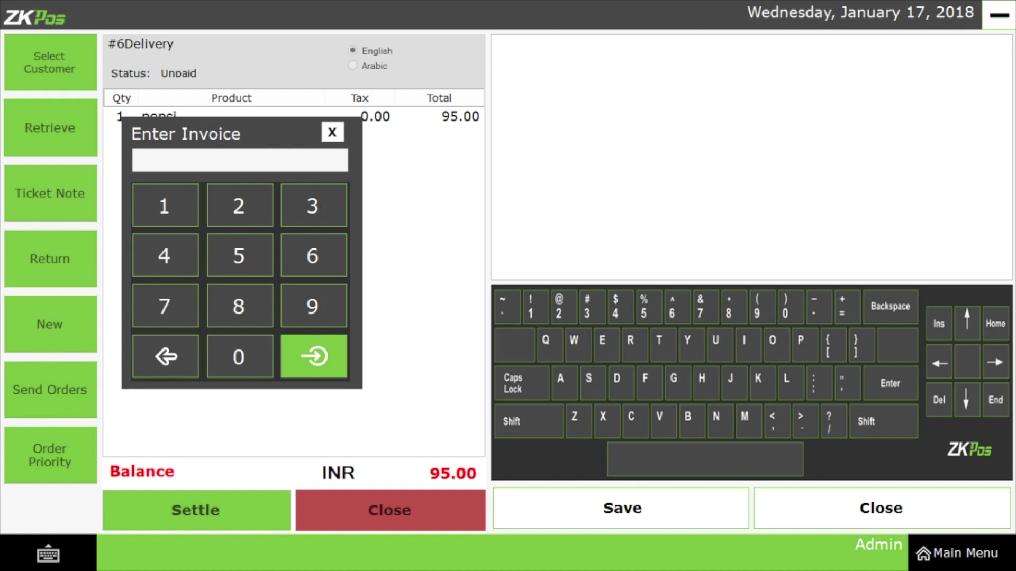
text(4)
key(Return)
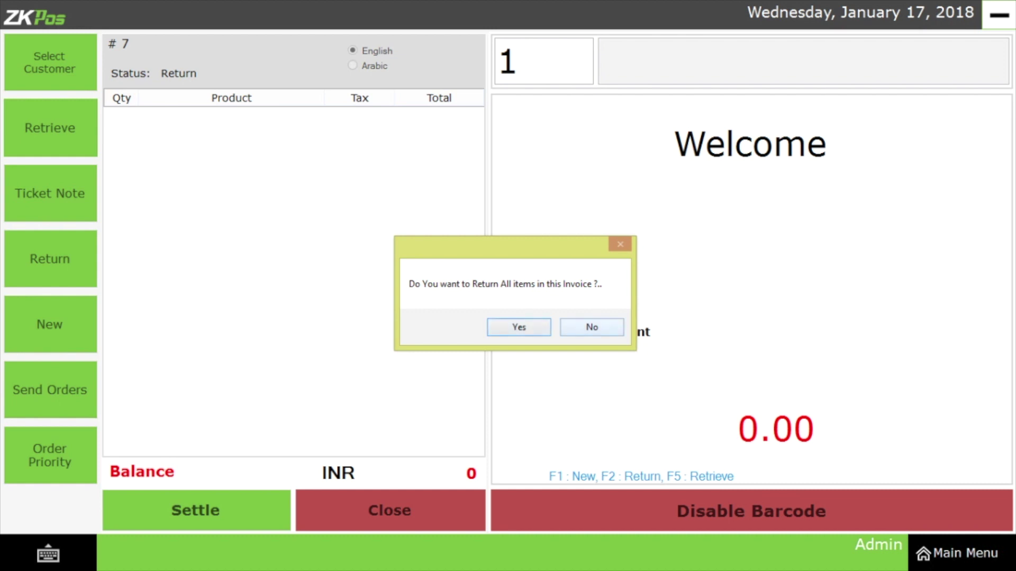
Decline returning all items, add one pepsi at -1 / -95.00, and go to payment.
key(Return)
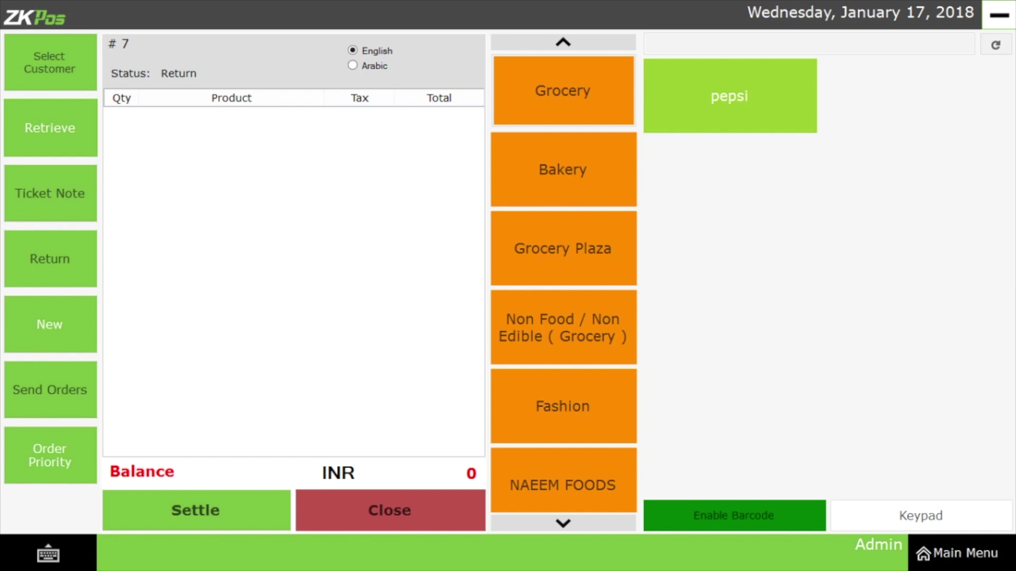
click(730, 95)
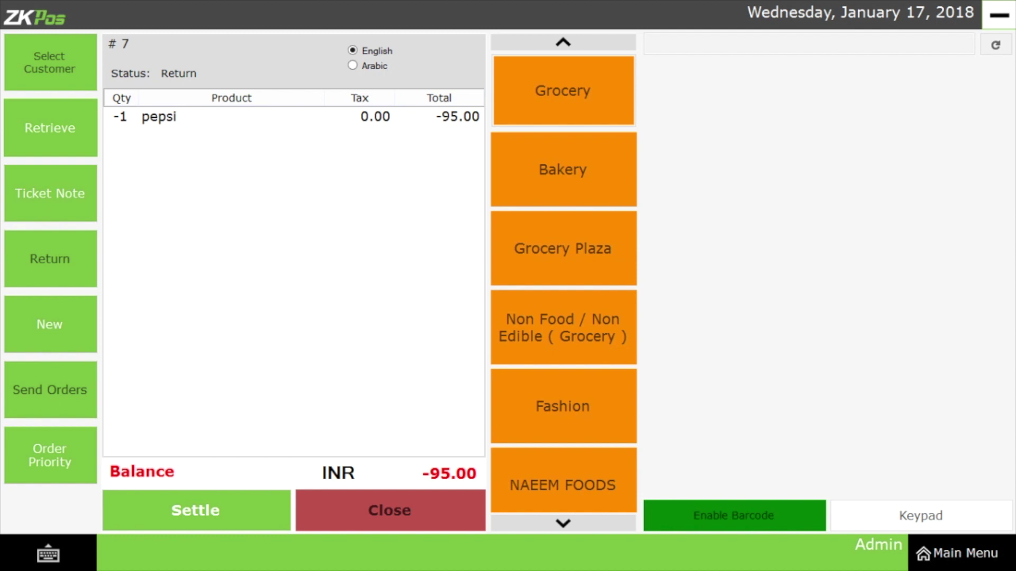
click(195, 510)
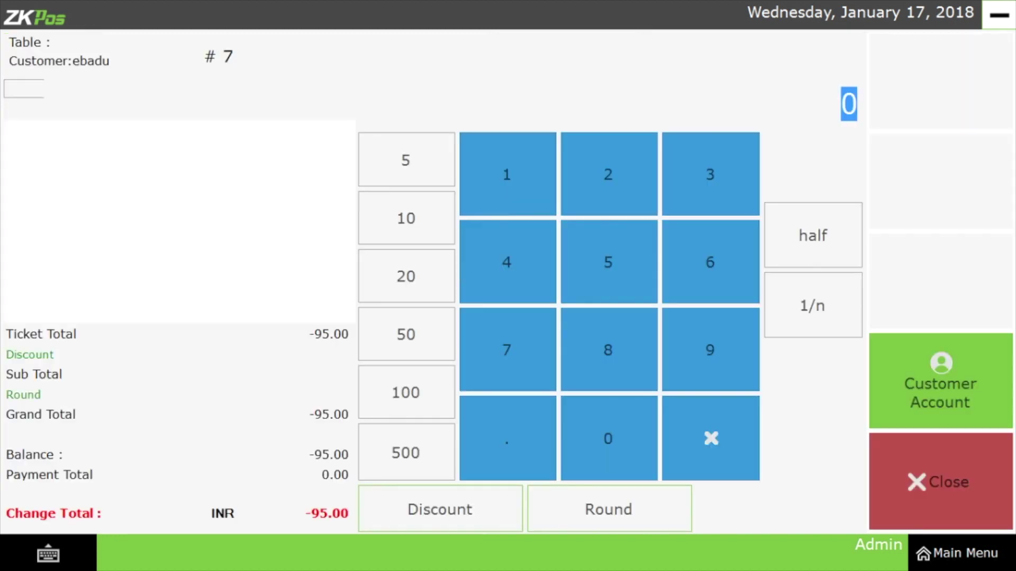
Pay out the full -95.00 refund for return ticket #7 in cash.
click(813, 165)
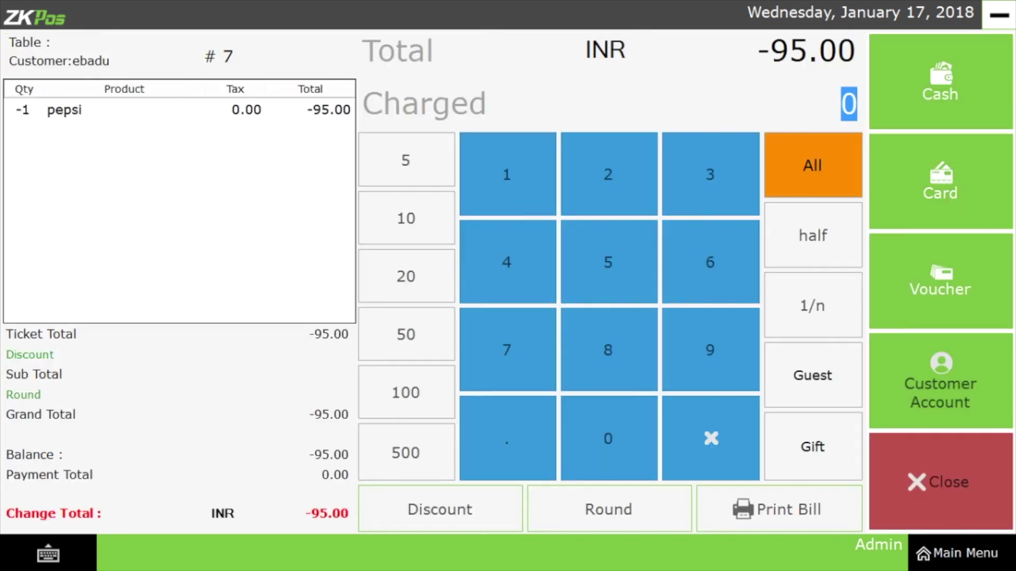
click(940, 82)
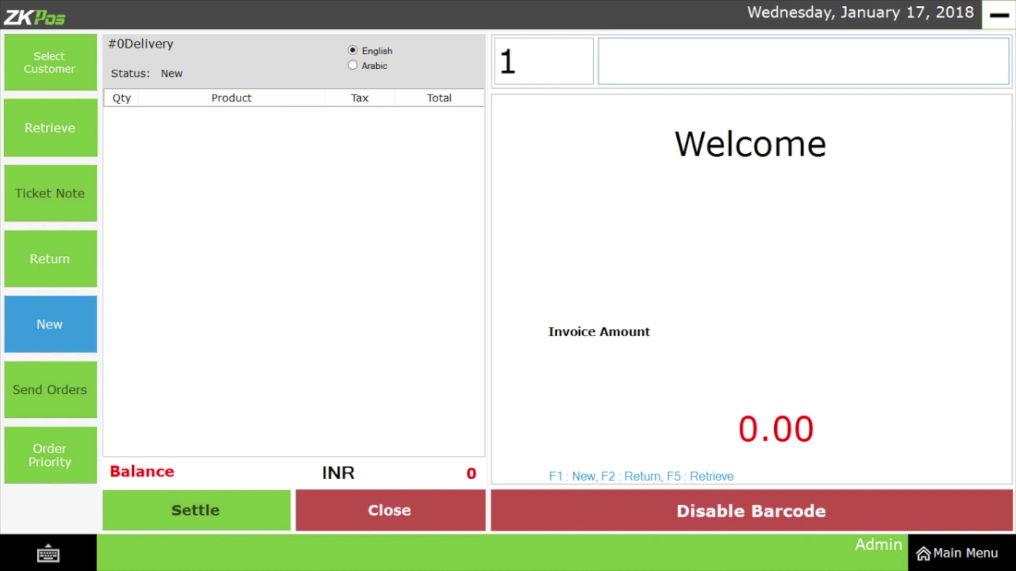
Start new delivery ticket #9 and add one pepsi at 95.00.
key(F1)
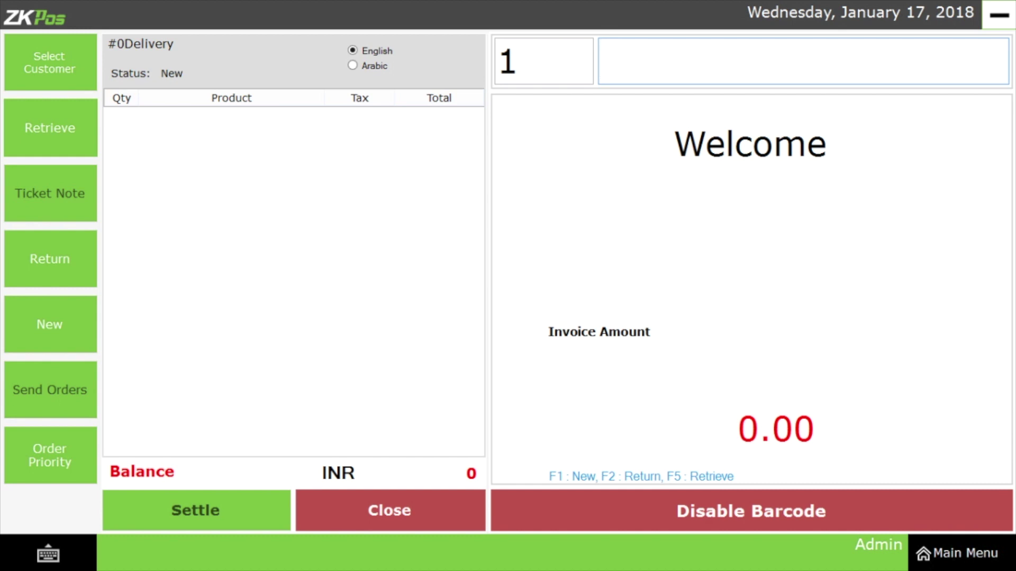
text(pepsi)
key(Return)
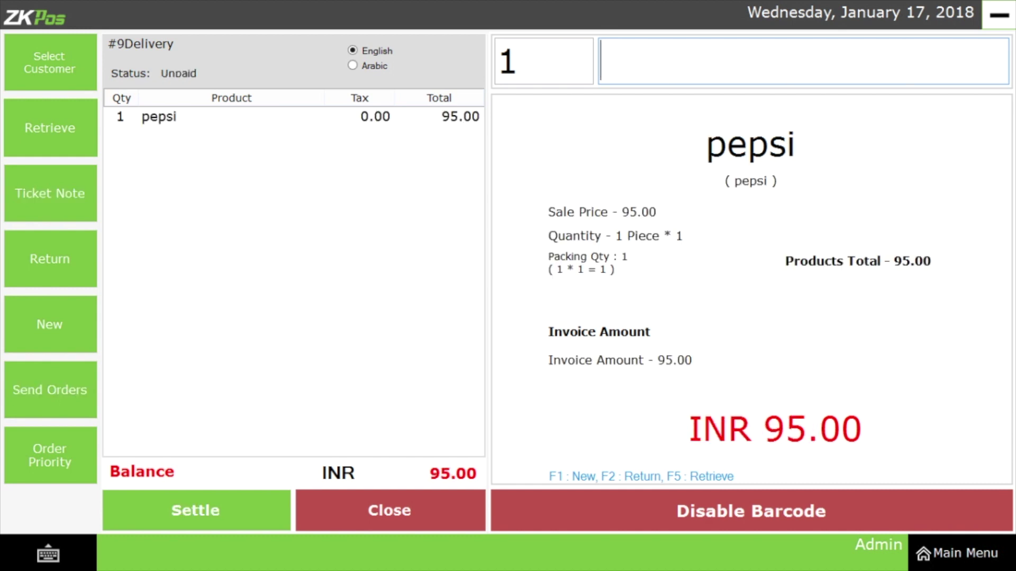